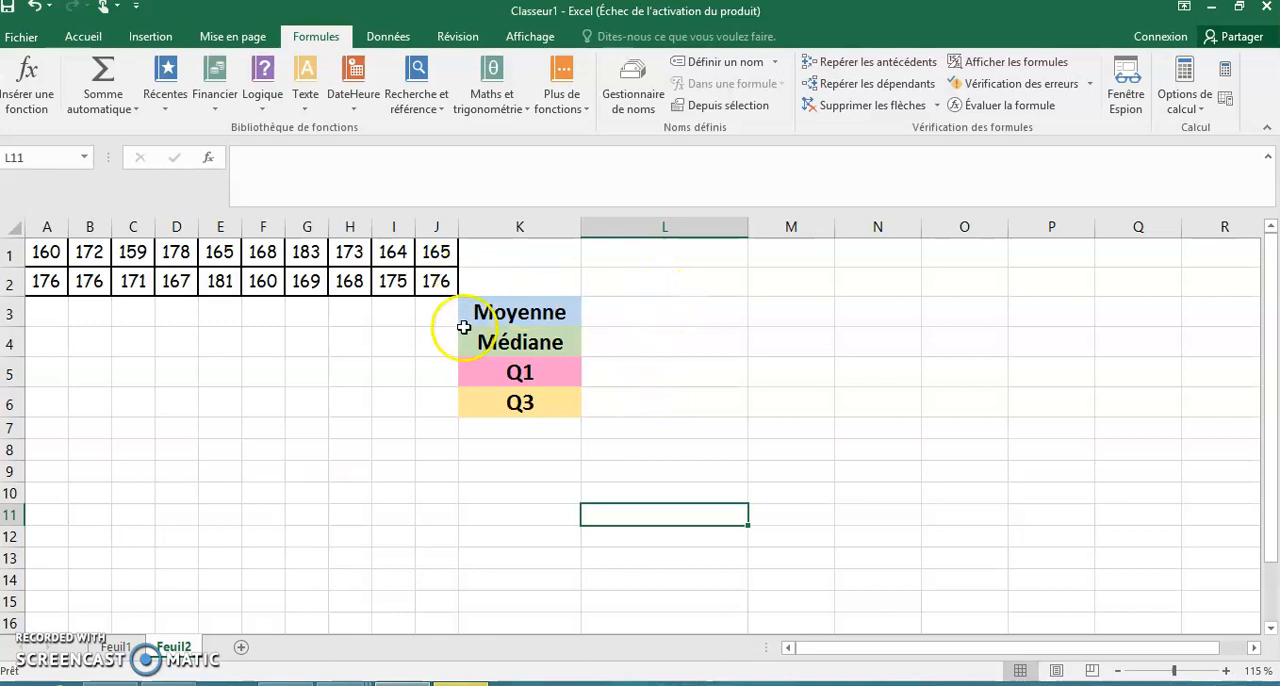
- Calculate the mean of A1:J2 in cell L3, beside Moyenne, with the MOYENNE function
{"action": "left_click", "coordinate": [656, 313]}
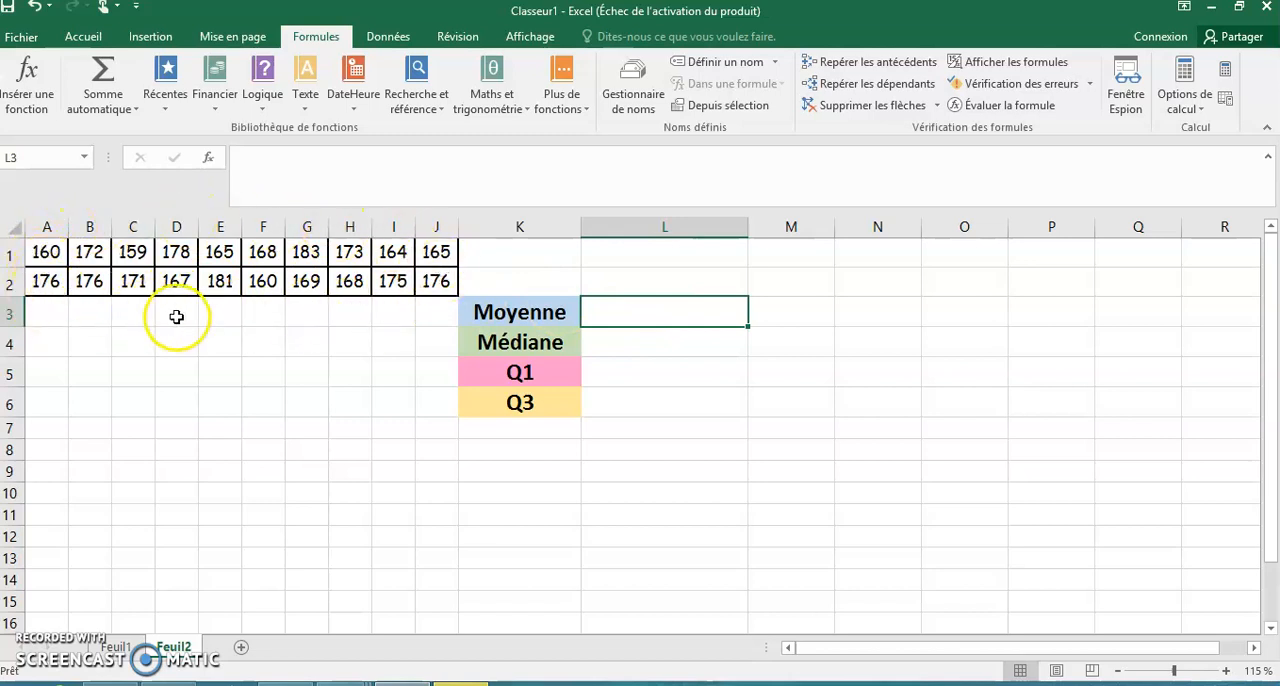
{"action": "double_click", "coordinate": [642, 314]}
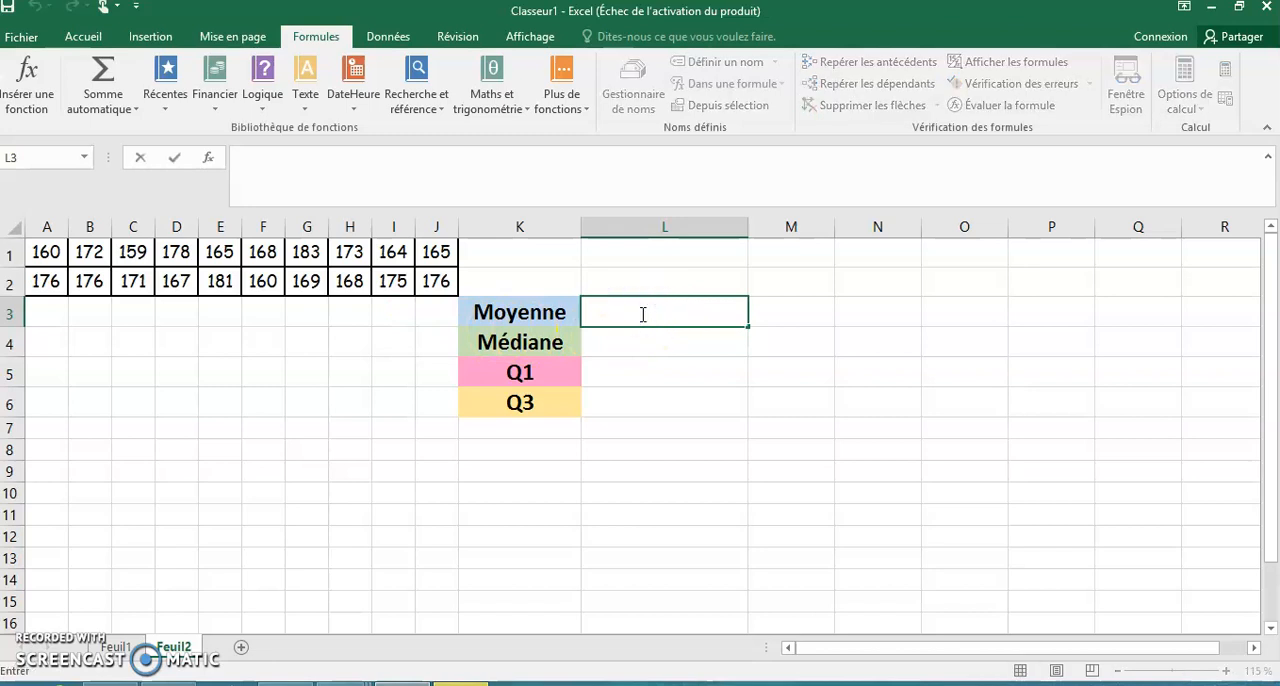
{"action": "type", "text": "="}
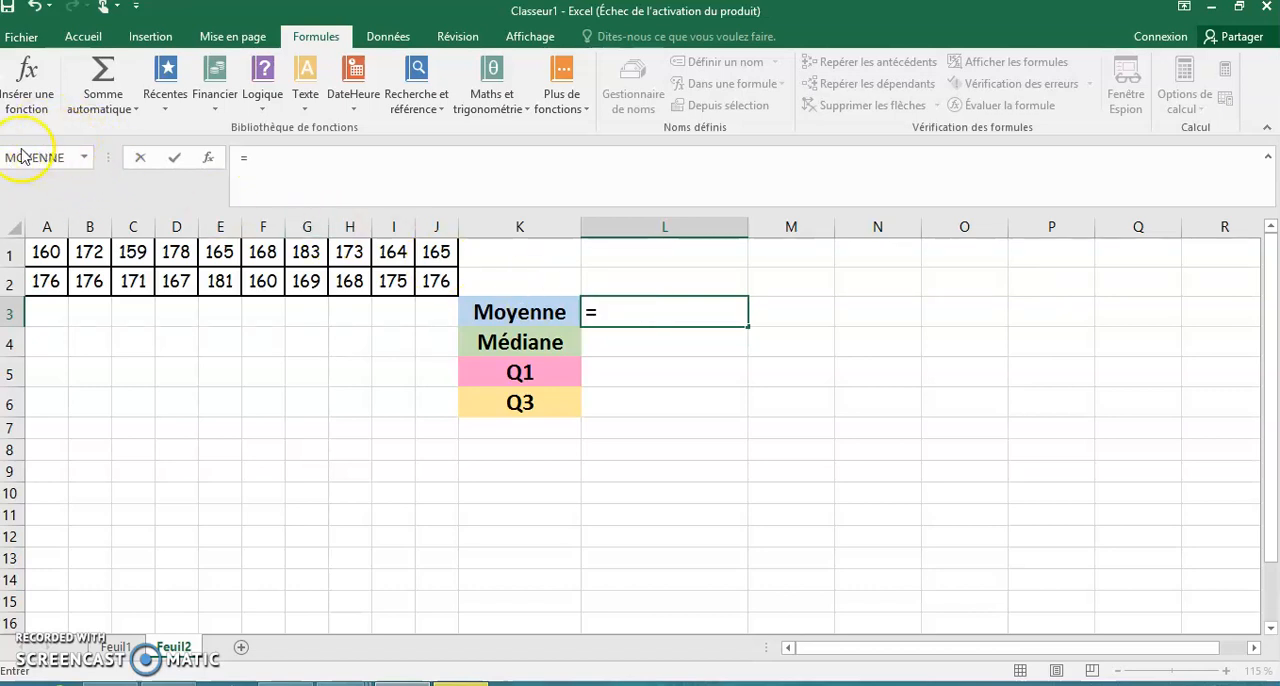
{"action": "left_click", "coordinate": [83, 158]}
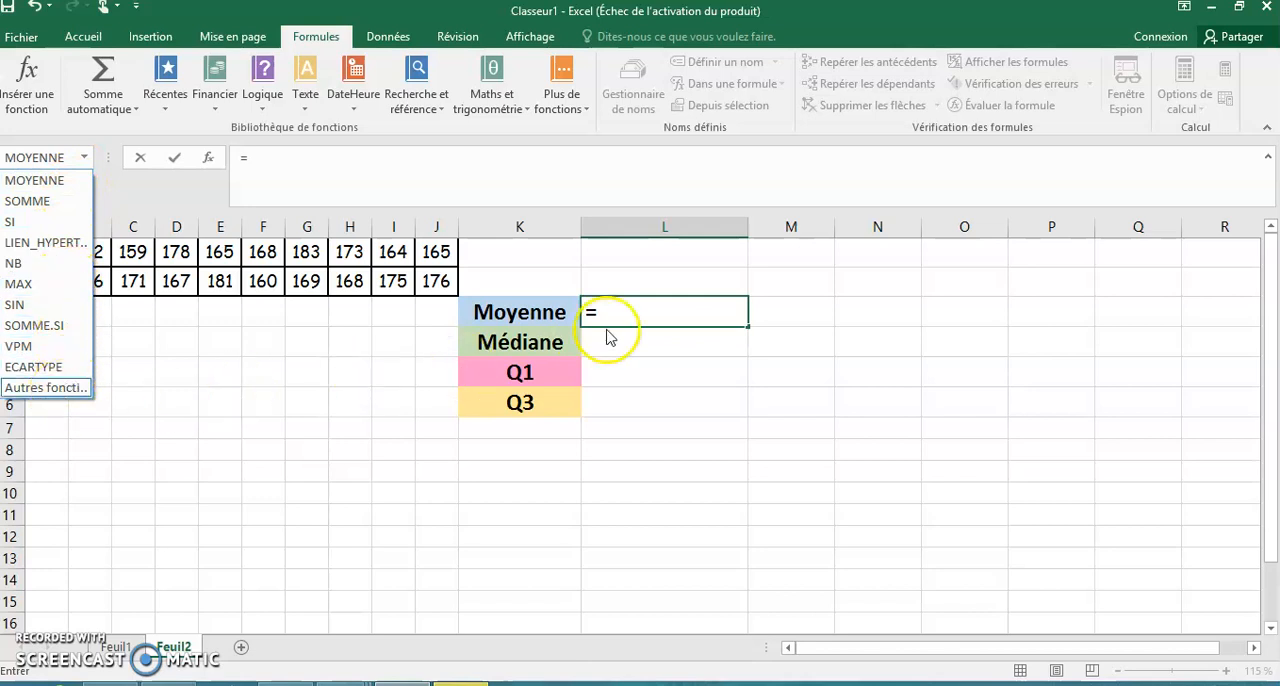
{"action": "left_click", "coordinate": [640, 312]}
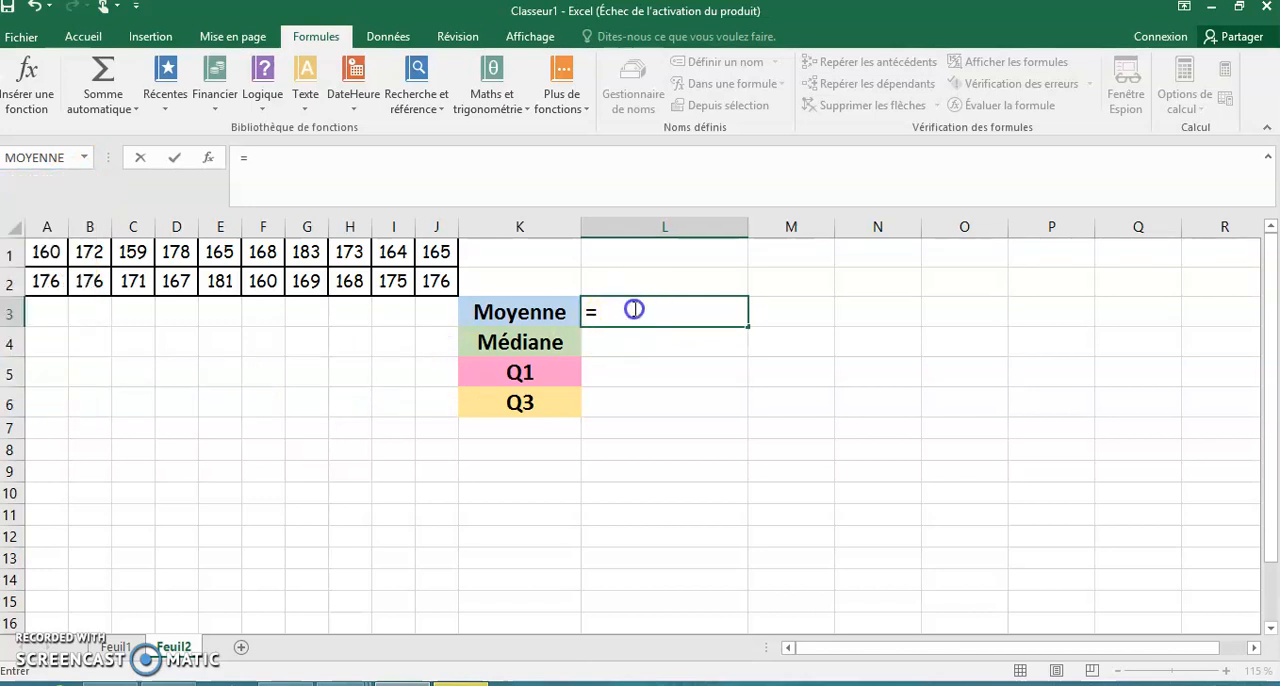
{"action": "type", "text": "mo"}
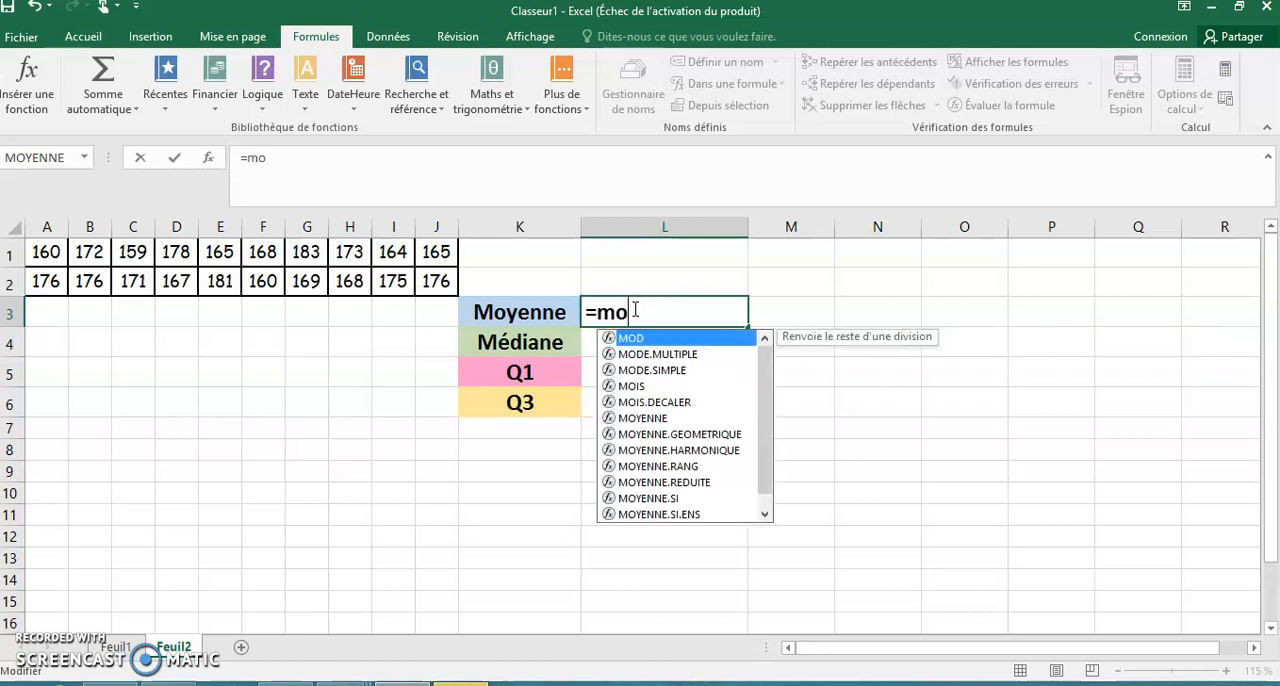
{"action": "type", "text": "y"}
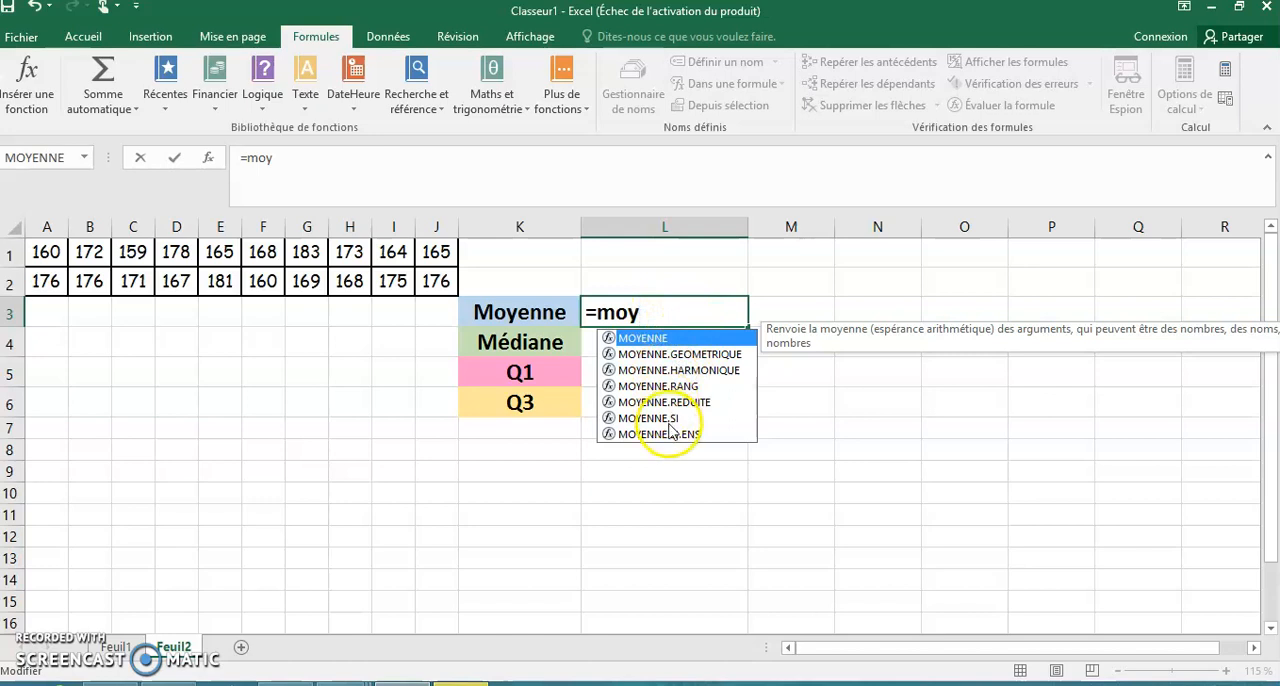
{"action": "double_click", "coordinate": [668, 342]}
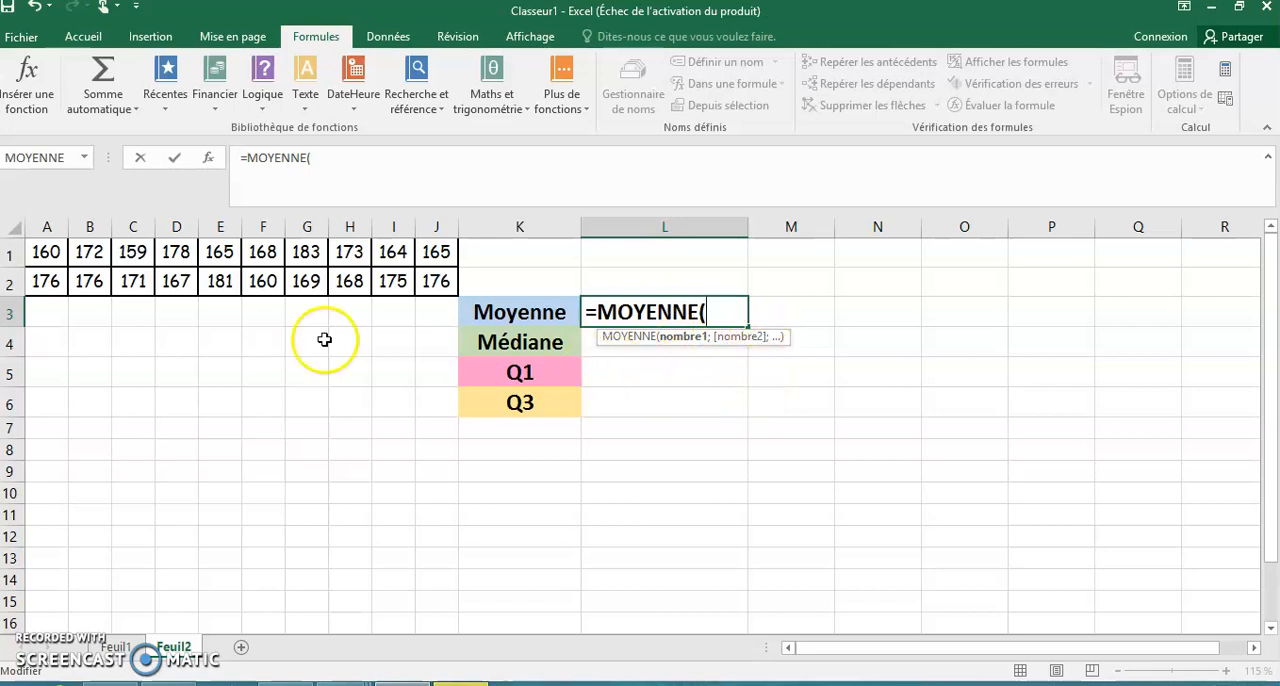
{"action": "left_click", "coordinate": [46, 256]}
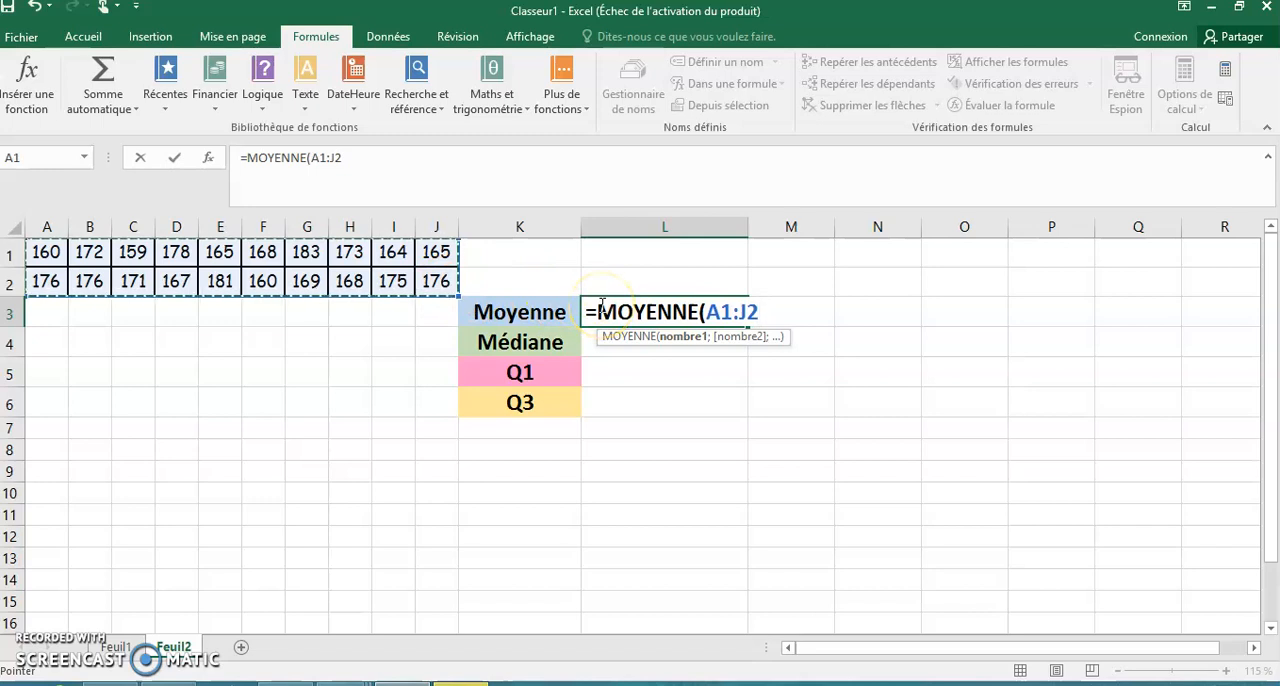
{"action": "key", "text": "Return"}
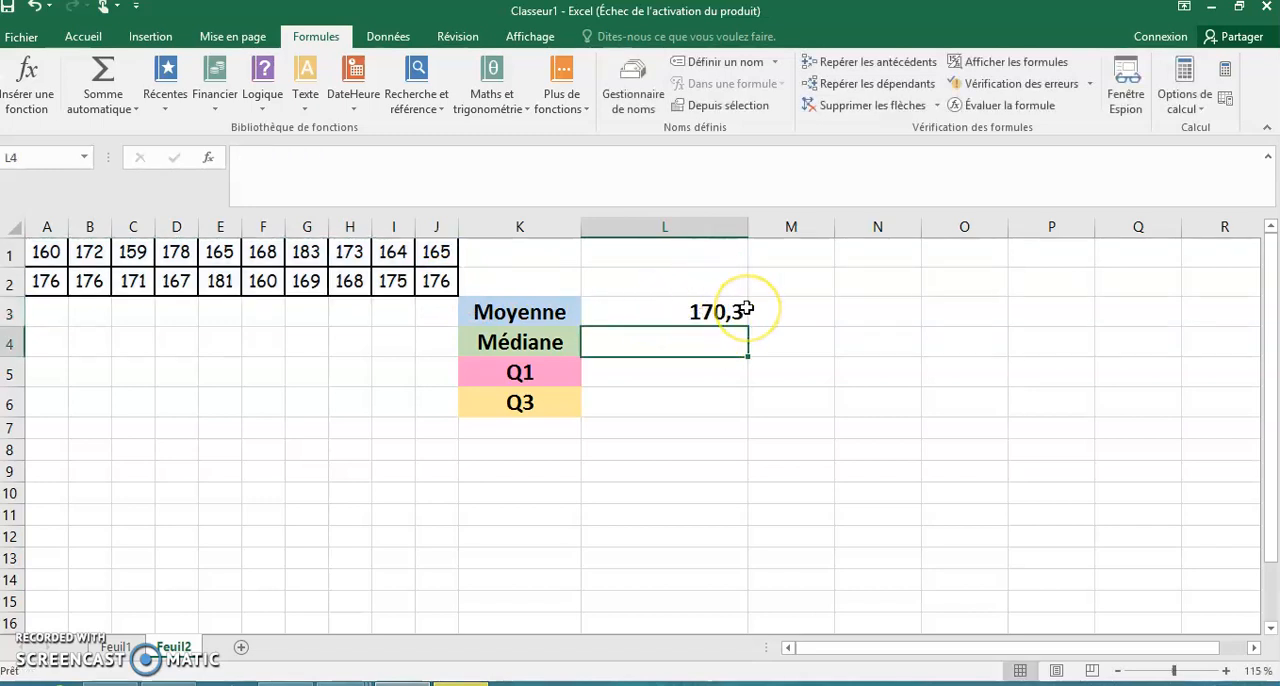
- Calculate the median of the data in cell L4, beside Médiane, with the formula =MEDIANE(A1:J2)
{"action": "double_click", "coordinate": [648, 338]}
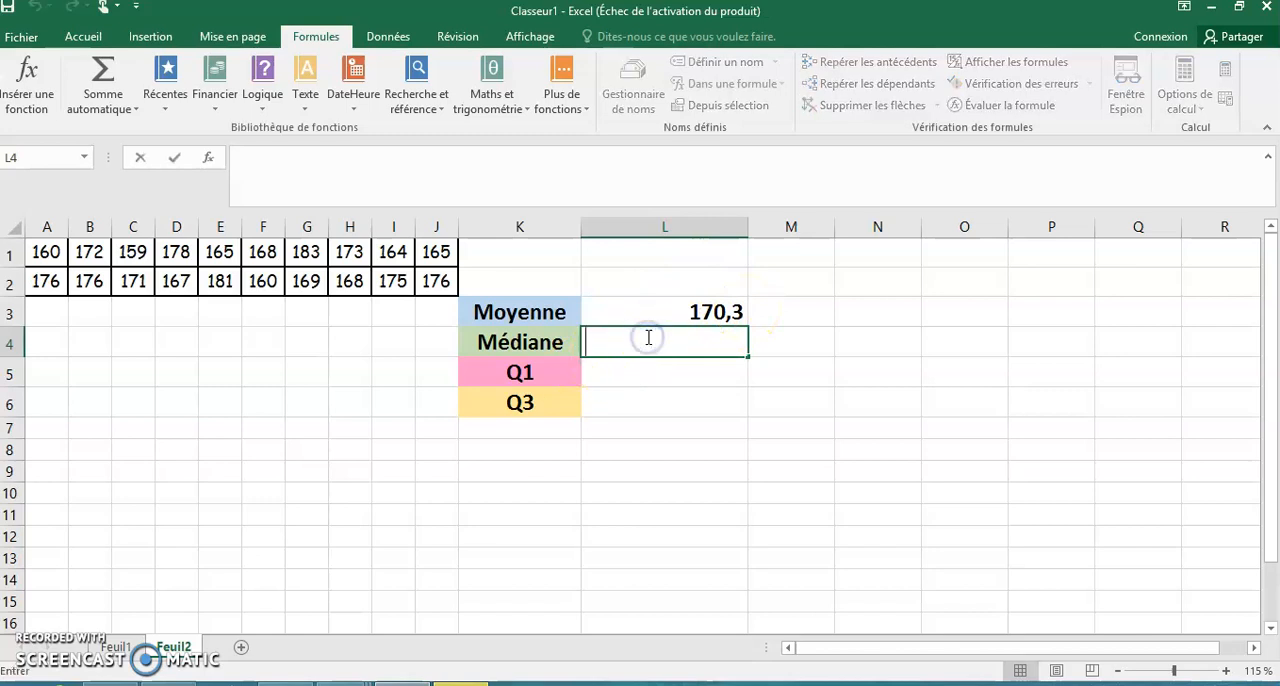
{"action": "type", "text": "="}
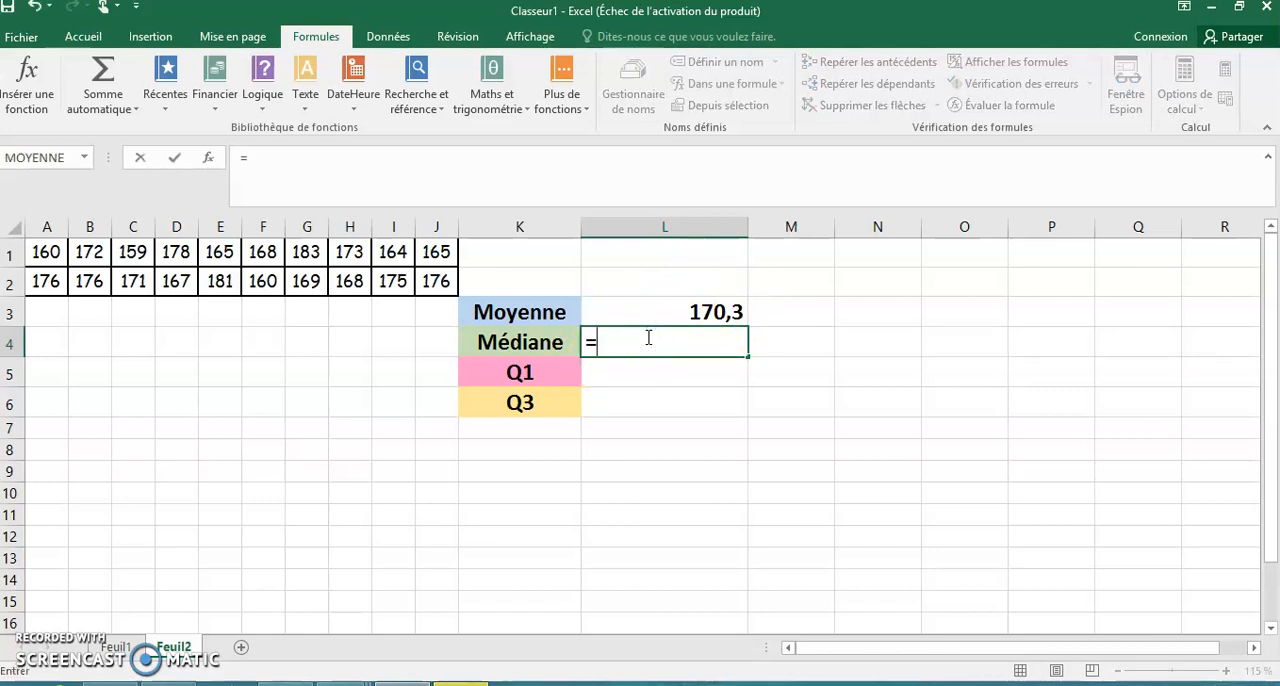
{"action": "type", "text": "med"}
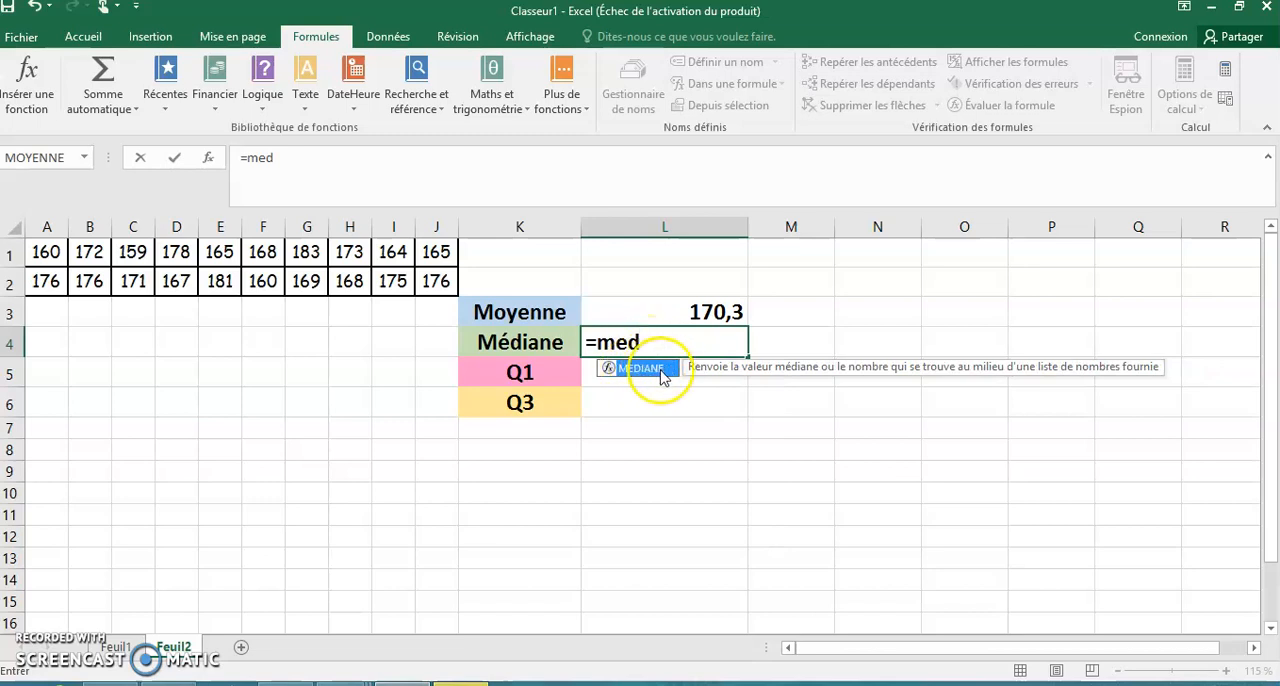
{"action": "double_click", "coordinate": [646, 372]}
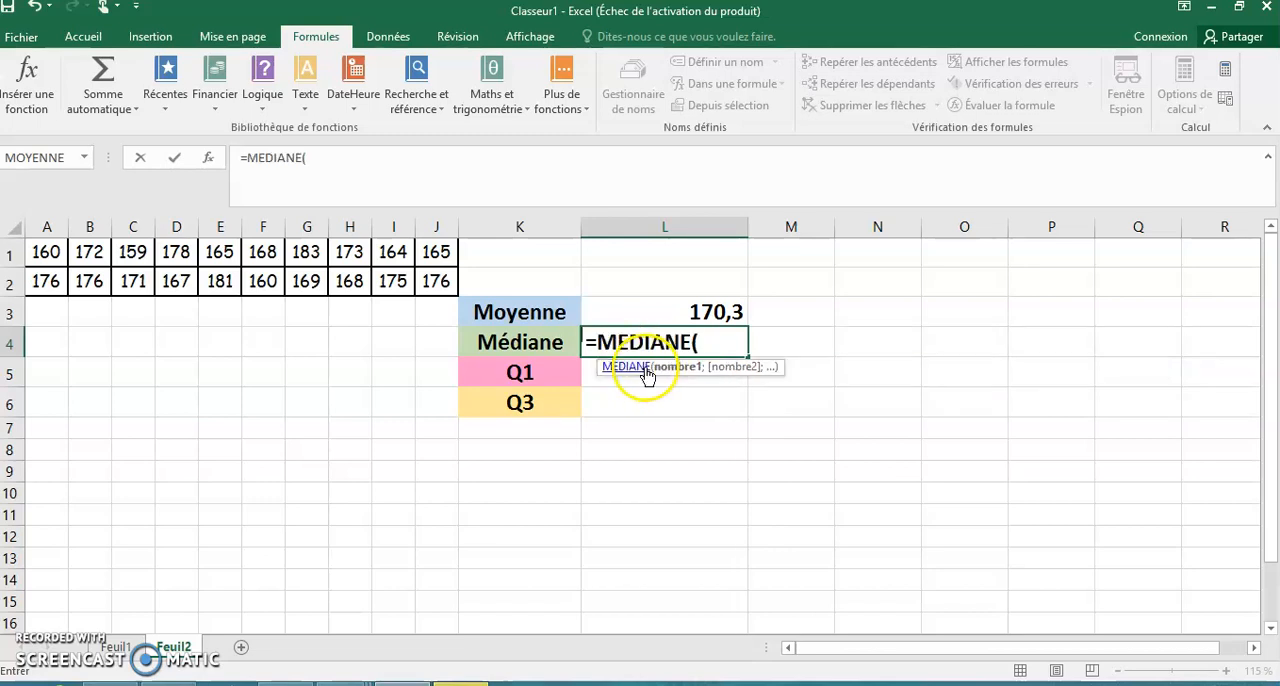
{"action": "left_click_drag", "start_coordinate": [52, 252], "coordinate": [441, 284]}
{"action": "type", "text": ")"}
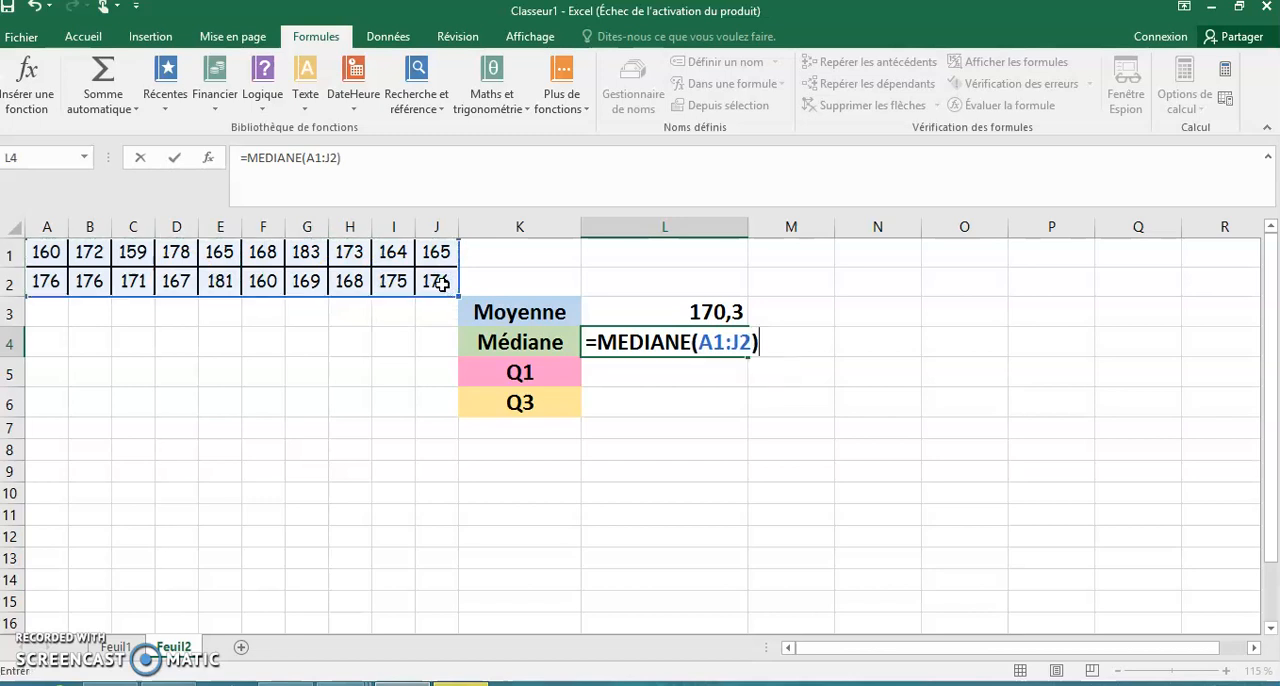
{"action": "key", "text": "Return"}
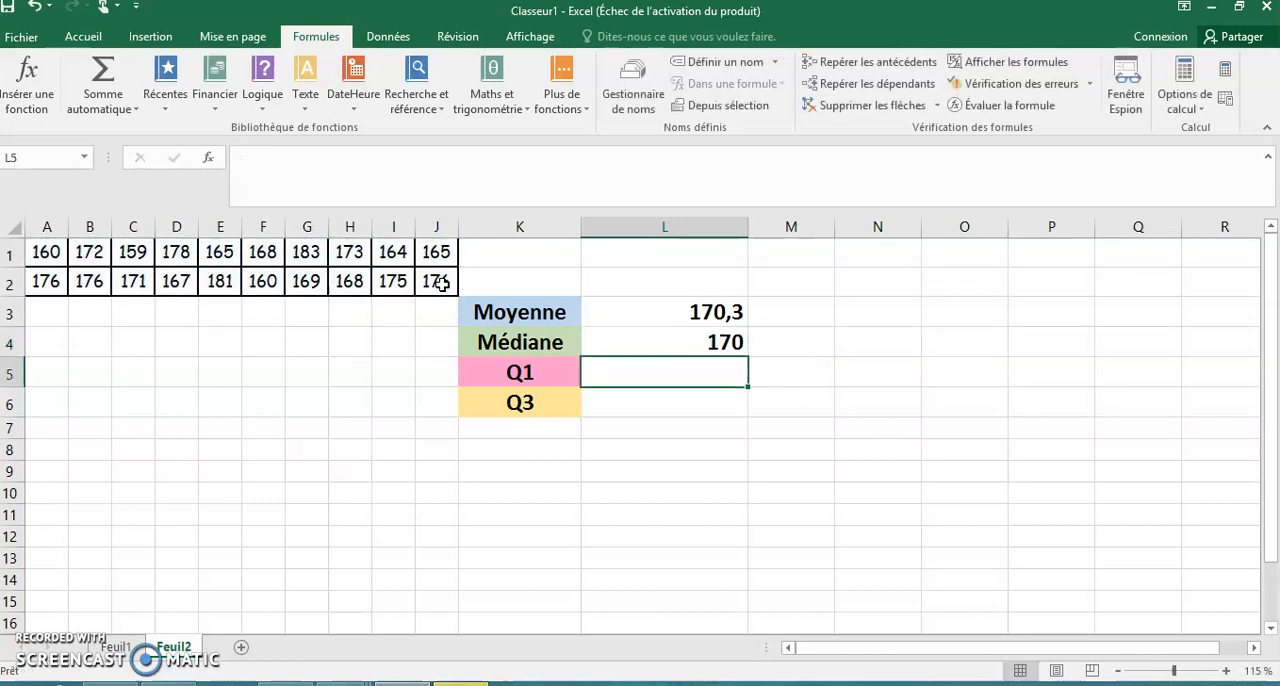
- Calculate the first quartile in cell L5, beside Q1, with the formula =QUARTILE(A1:J2;1)
{"action": "double_click", "coordinate": [622, 372]}
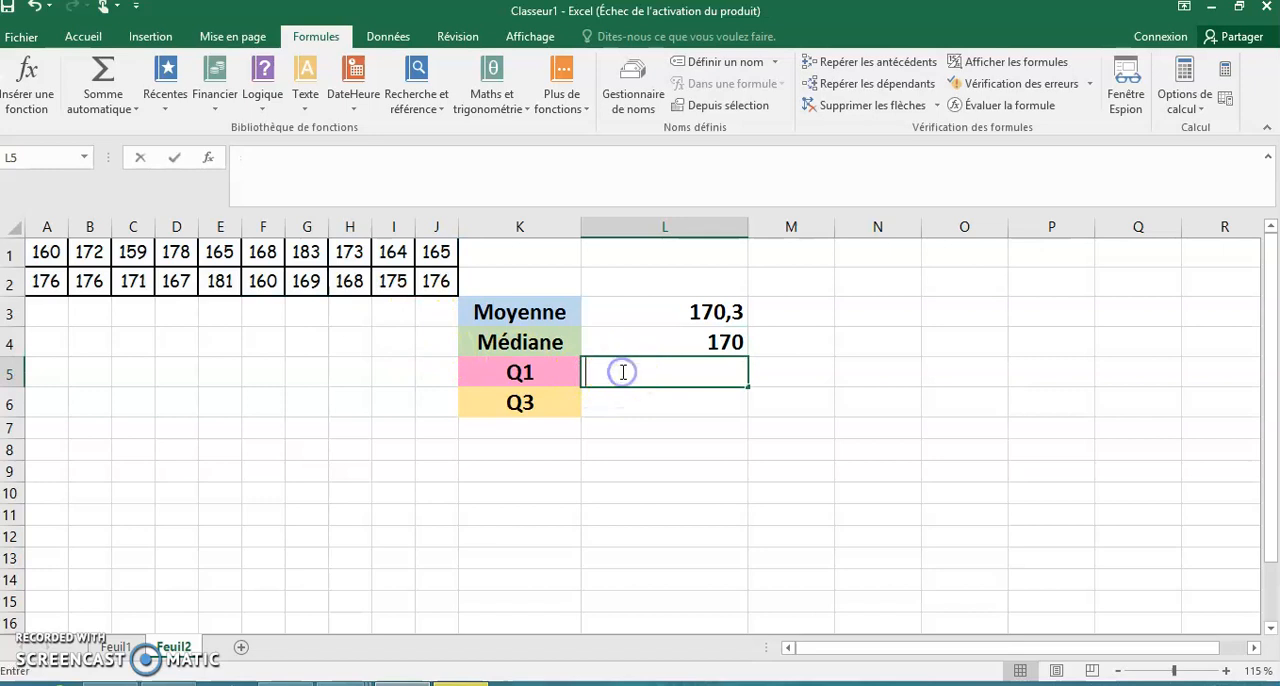
{"action": "type", "text": "="}
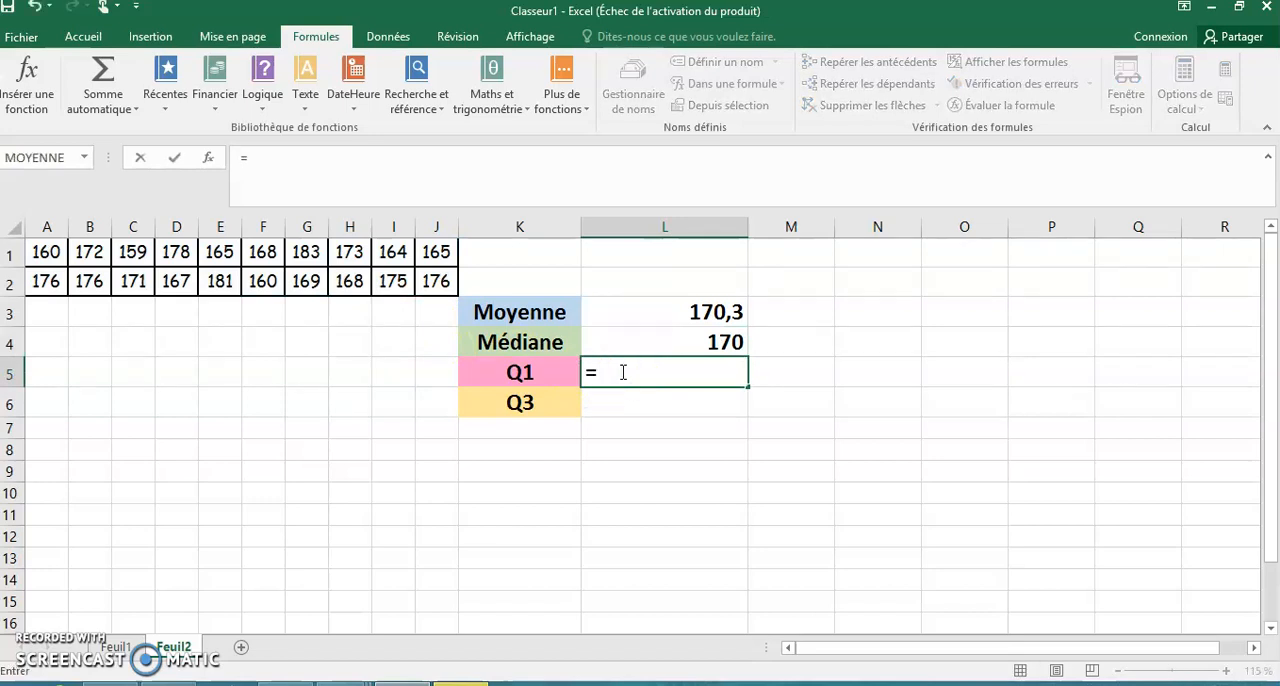
{"action": "type", "text": "quart"}
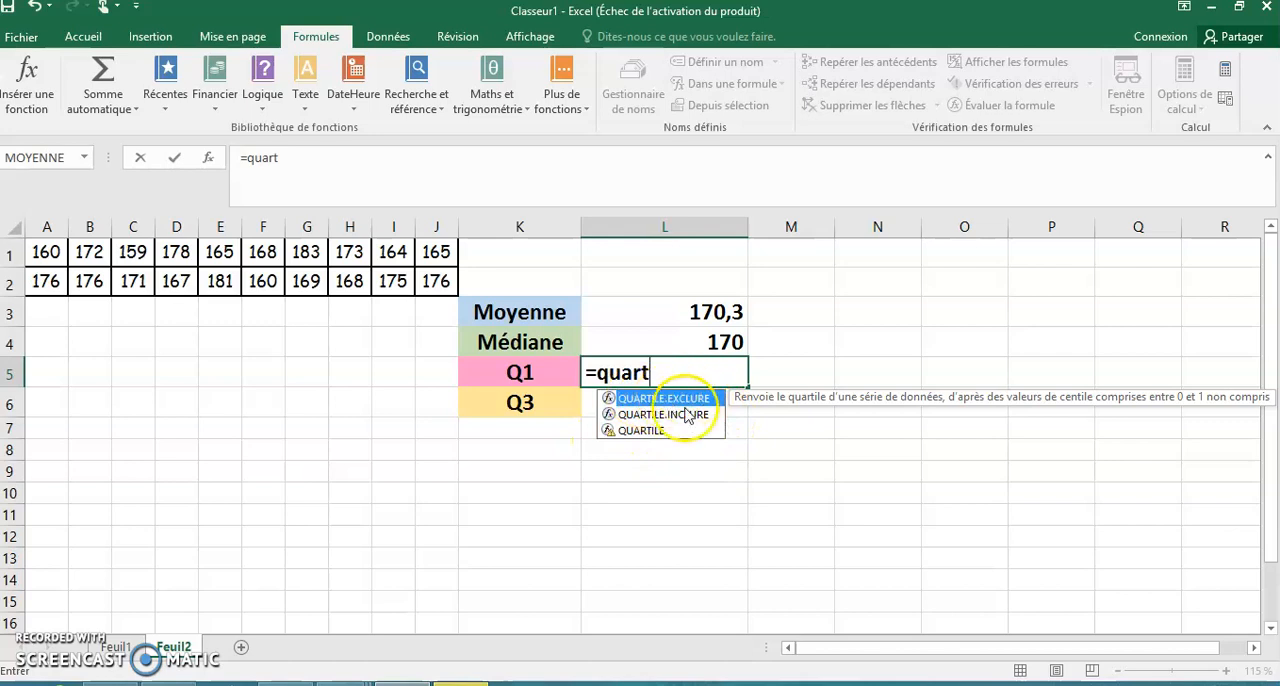
{"action": "double_click", "coordinate": [642, 431]}
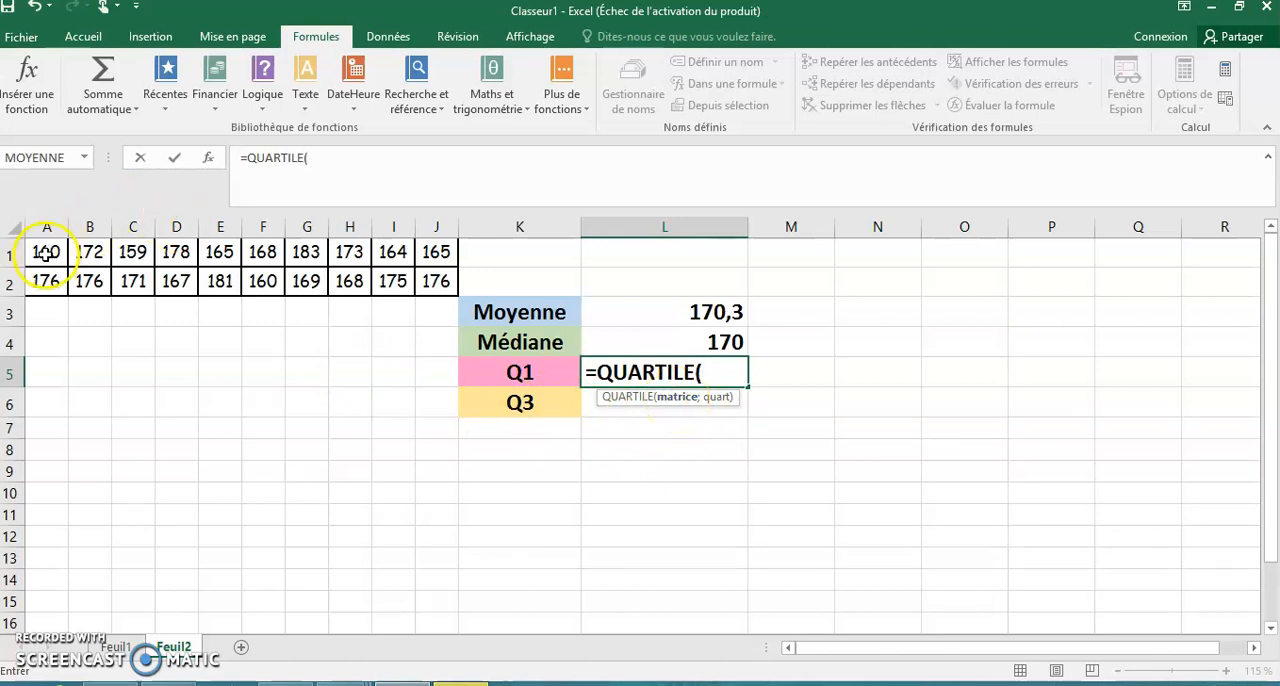
{"action": "left_click_drag", "start_coordinate": [46, 254], "coordinate": [447, 294]}
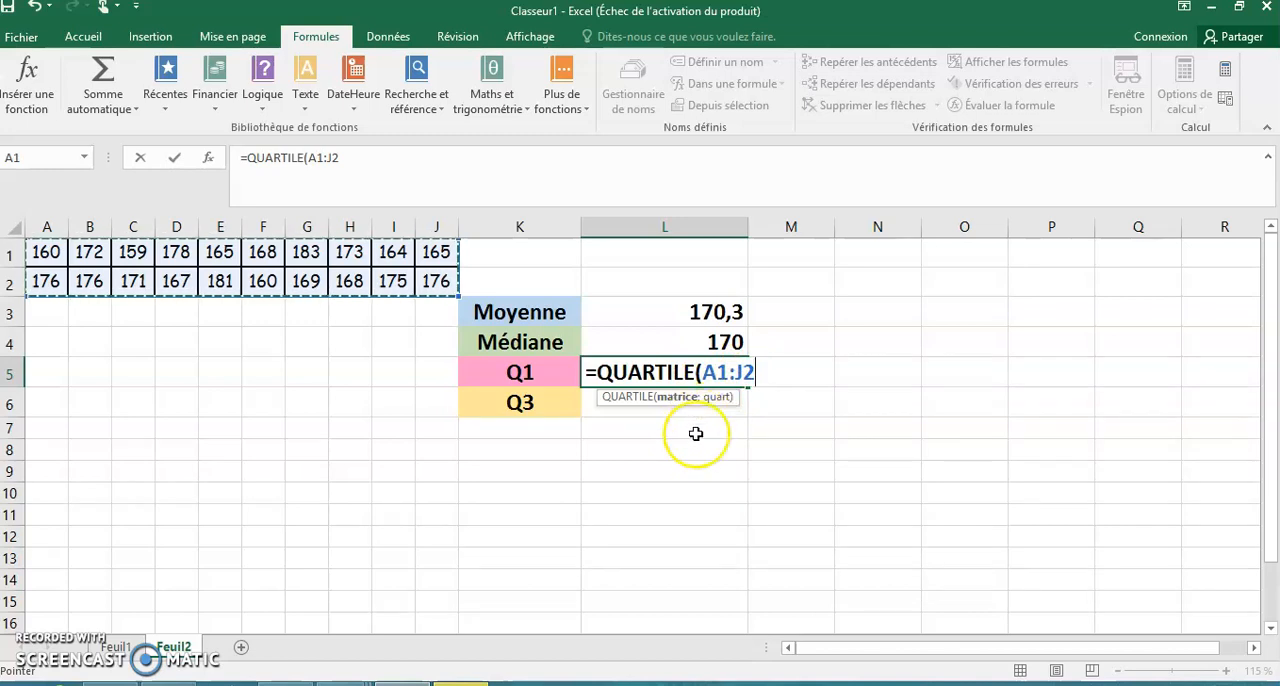
{"action": "type", "text": ";"}
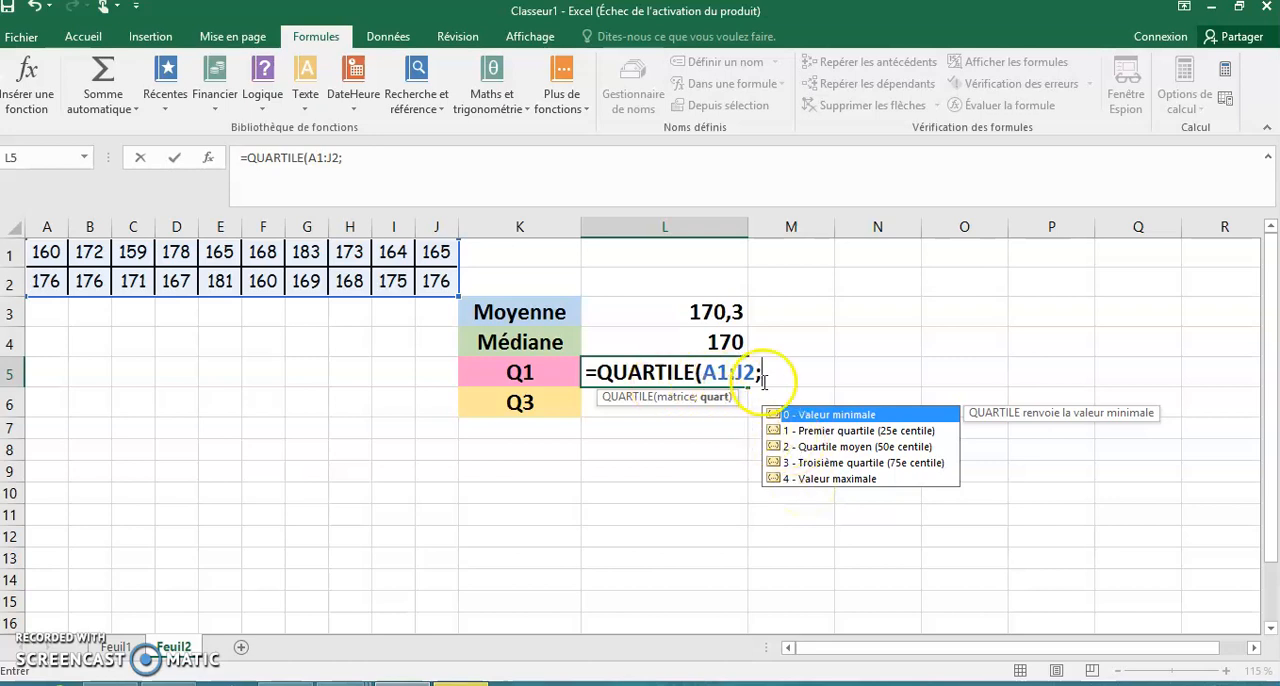
{"action": "double_click", "coordinate": [830, 431]}
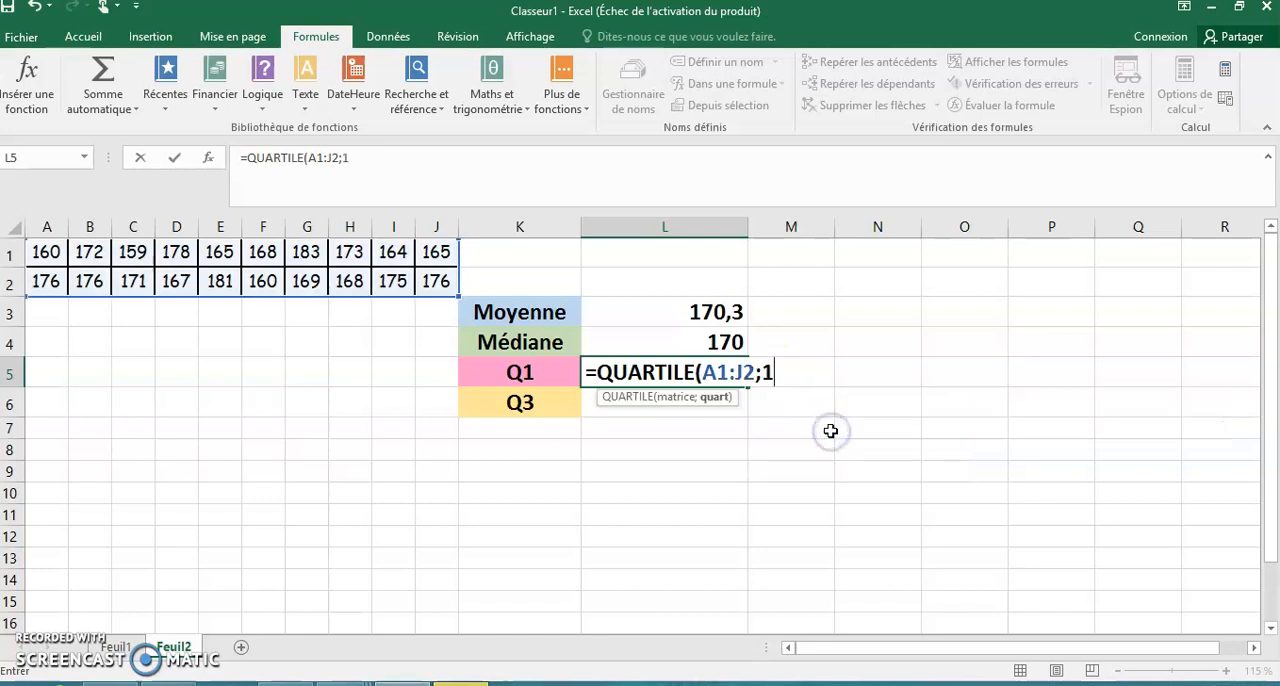
{"action": "type", "text": ")"}
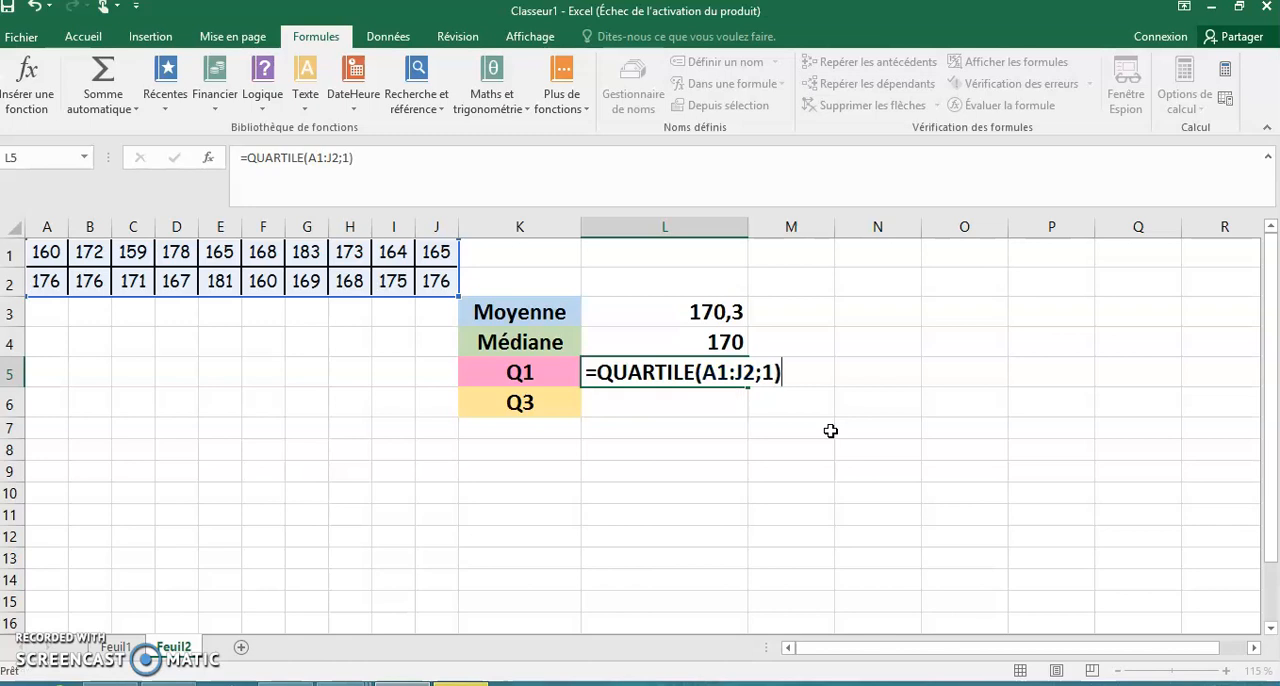
{"action": "key", "text": "Return"}
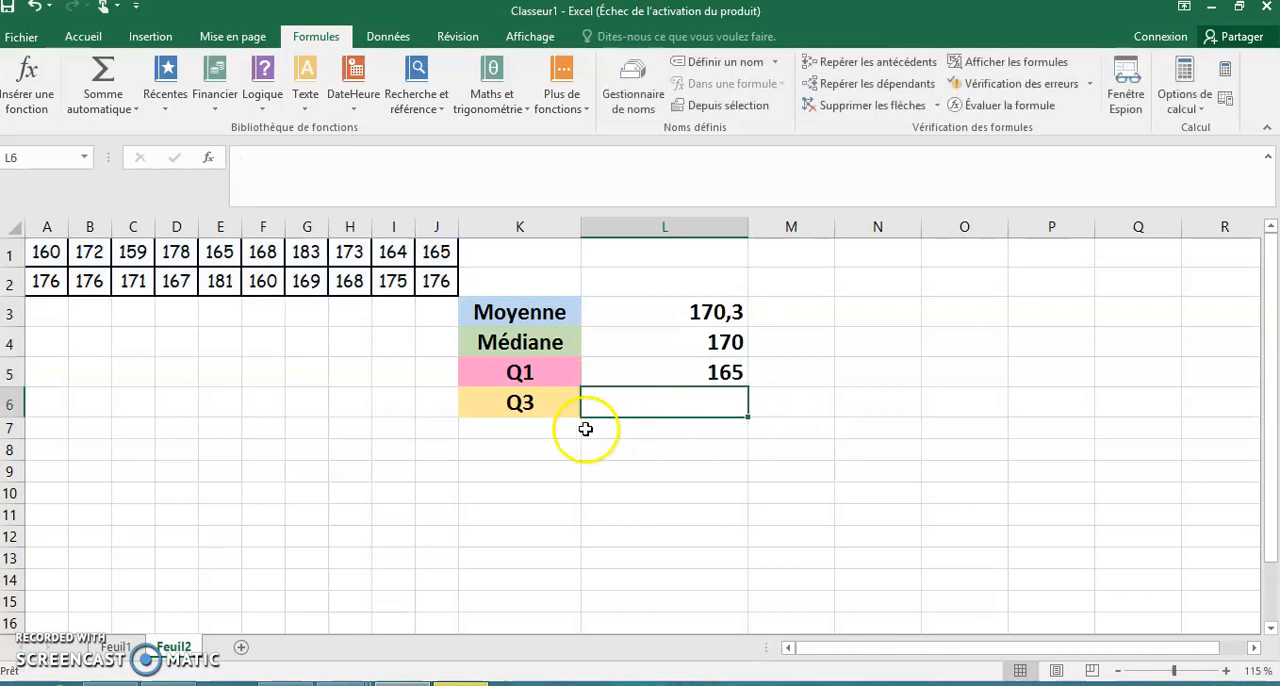
- Calculate the third quartile in cell L6, beside Q3, with the formula =QUARTILE(A1:J2;3)
{"action": "double_click", "coordinate": [661, 405]}
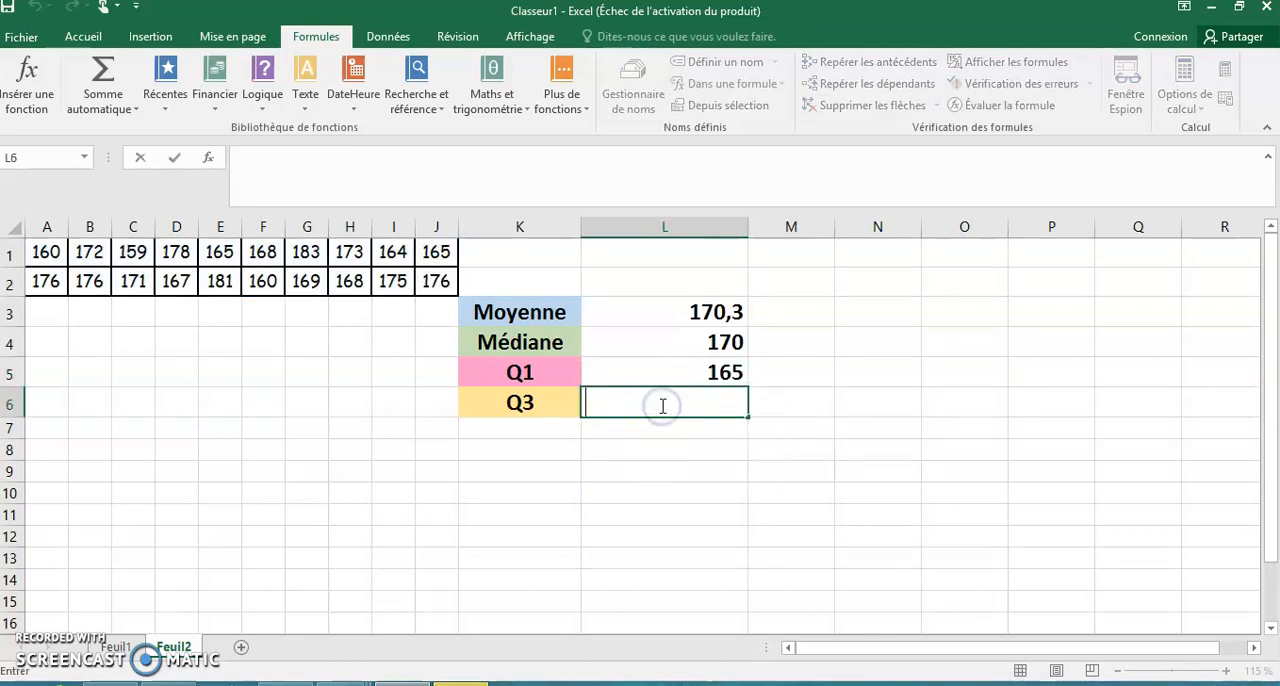
{"action": "type", "text": "=quart"}
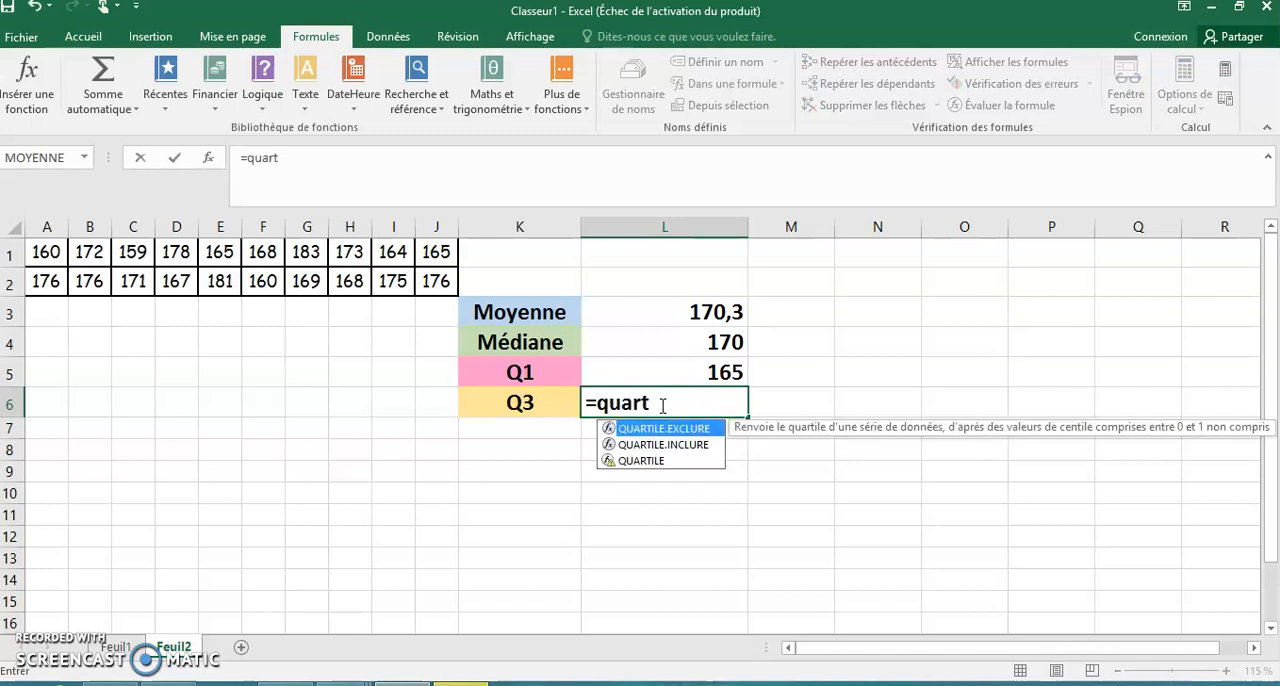
{"action": "double_click", "coordinate": [645, 460]}
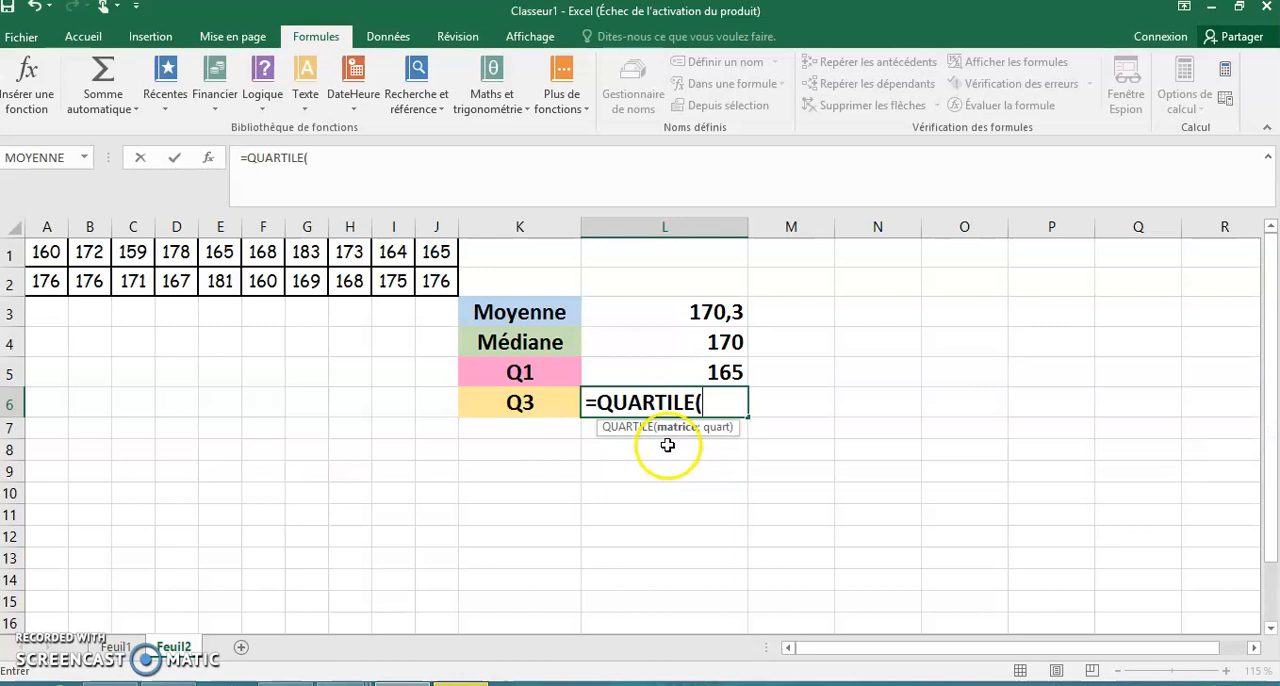
{"action": "left_click_drag", "start_coordinate": [46, 252], "coordinate": [430, 278]}
{"action": "type", "text": ";"}
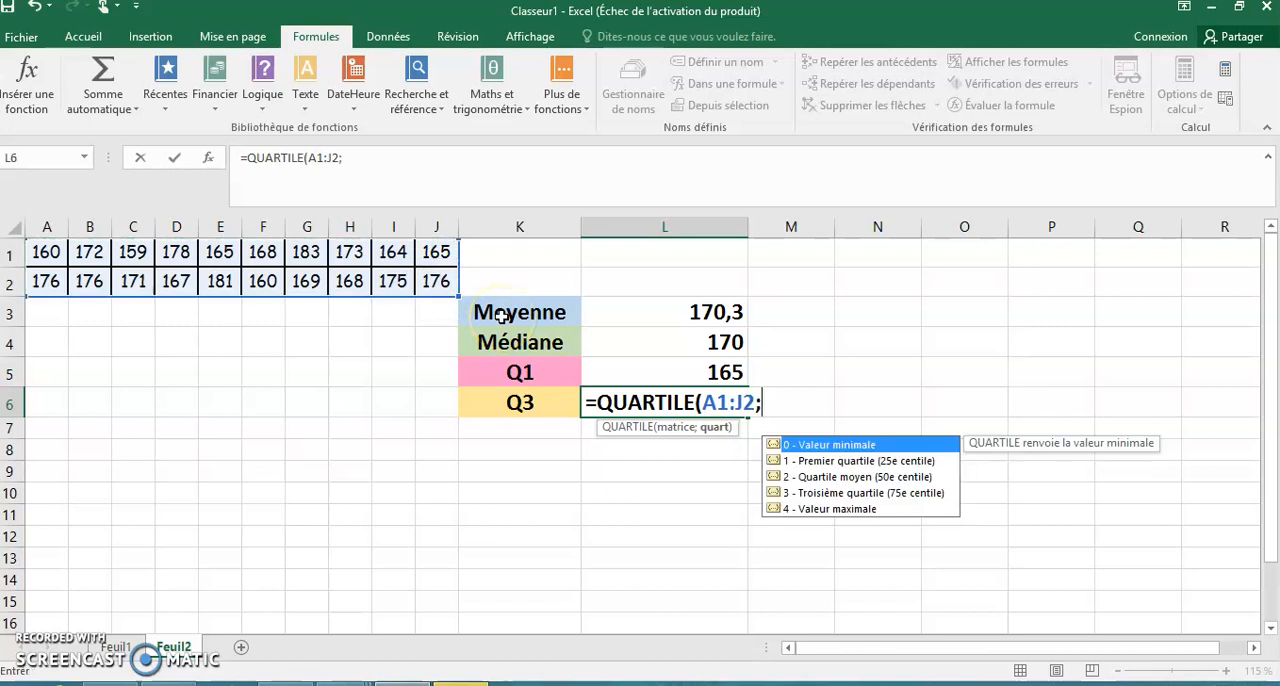
{"action": "double_click", "coordinate": [844, 494]}
{"action": "type", "text": ")"}
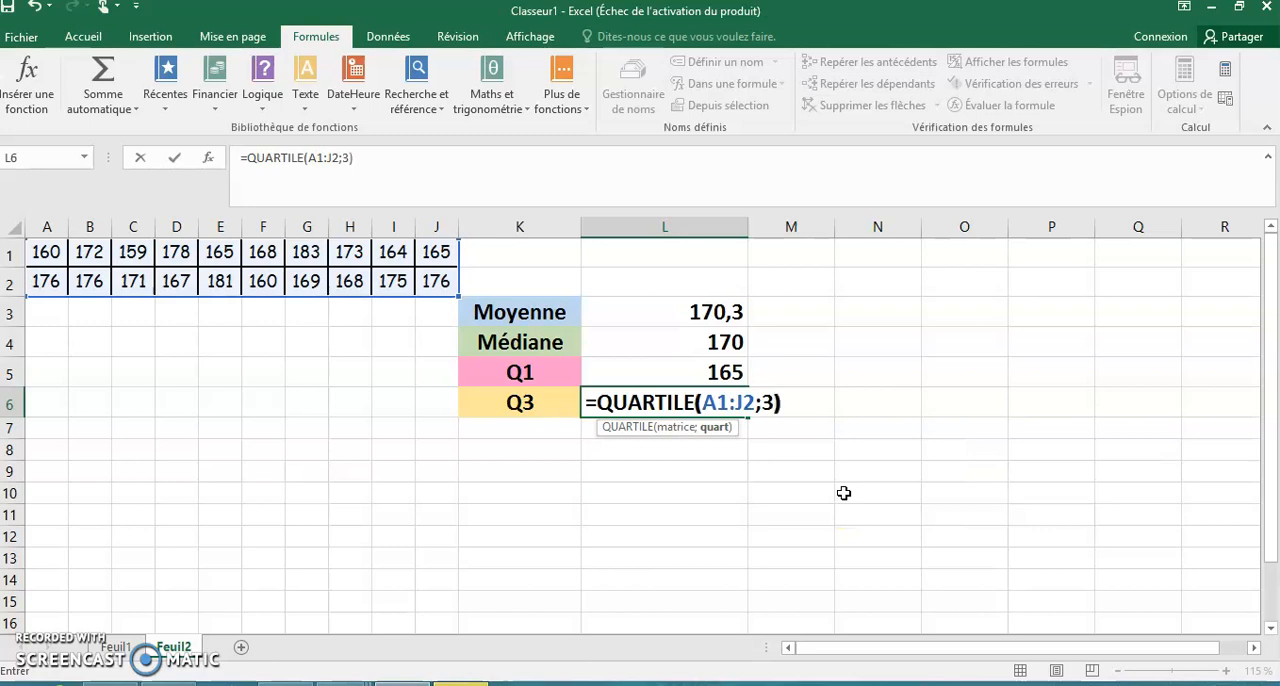
{"action": "key", "text": "Return"}
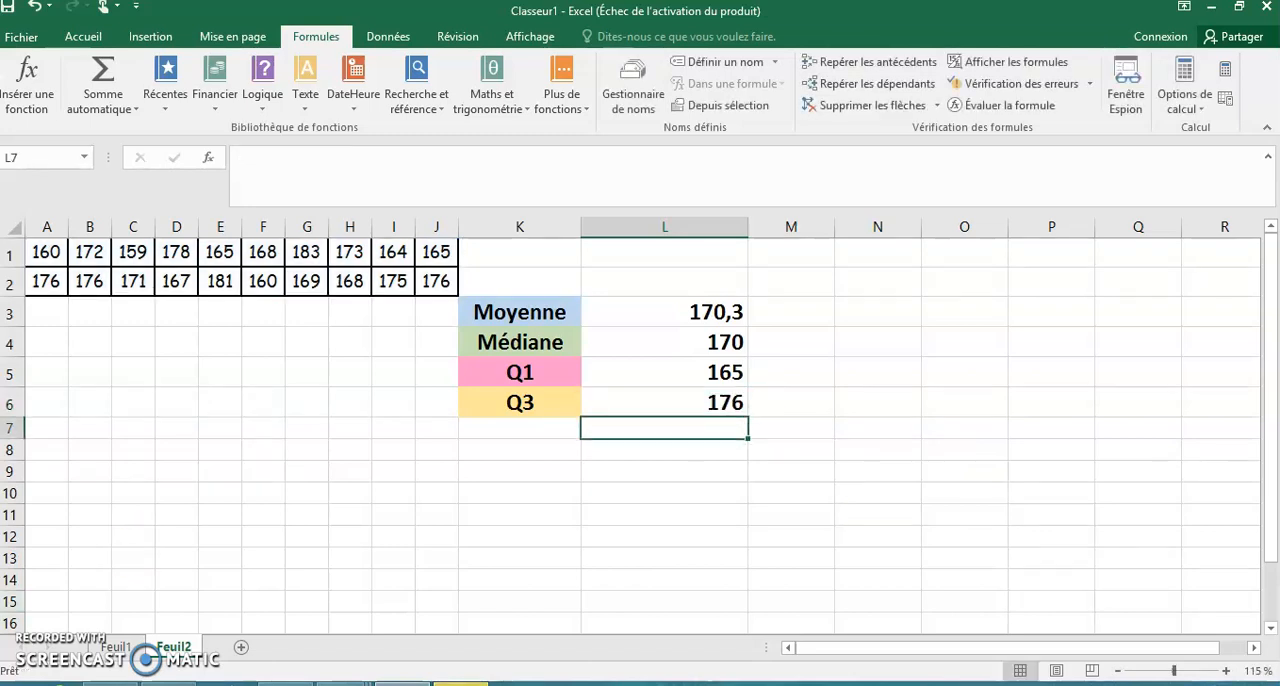